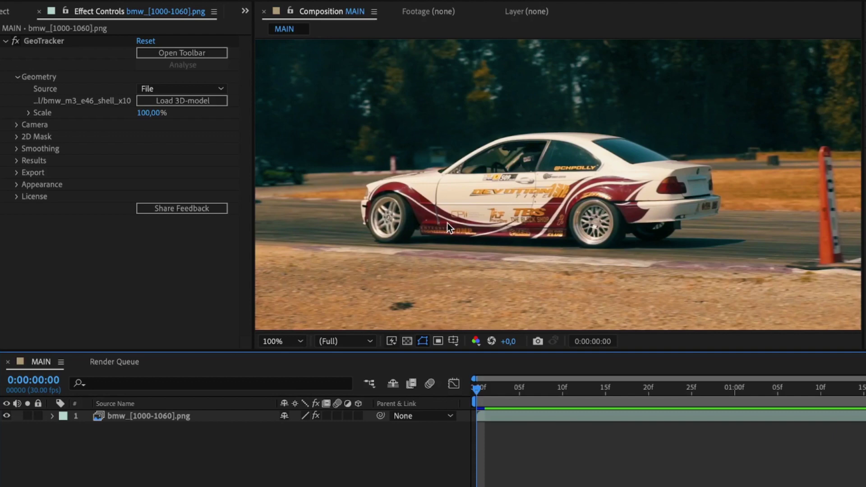
Step: Export the car's GeoTracker track as a 3D object-track null plus the tracking camera
{"action": "left_click", "coordinate": [59, 41]}
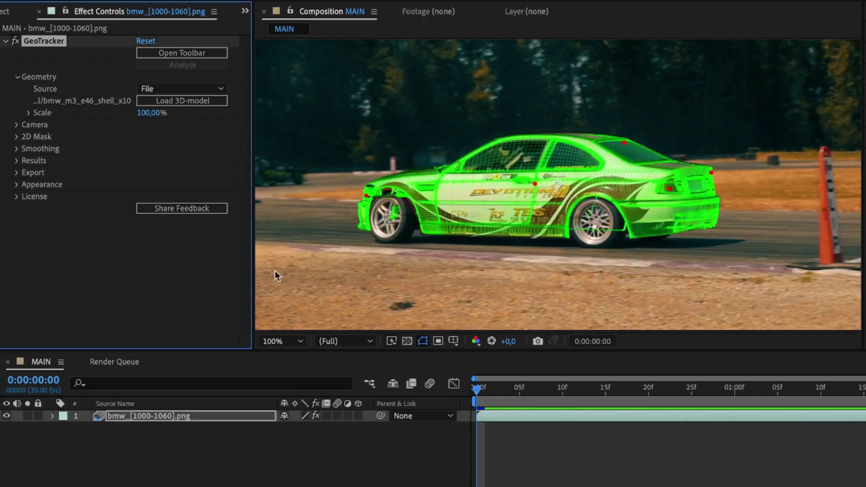
{"action": "left_click_drag", "start_coordinate": [482, 388], "coordinate": [455, 397]}
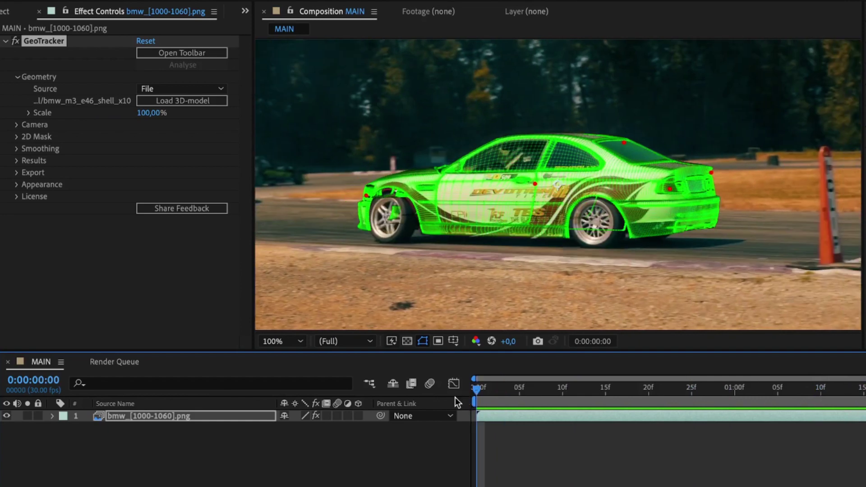
{"action": "left_click", "coordinate": [17, 172]}
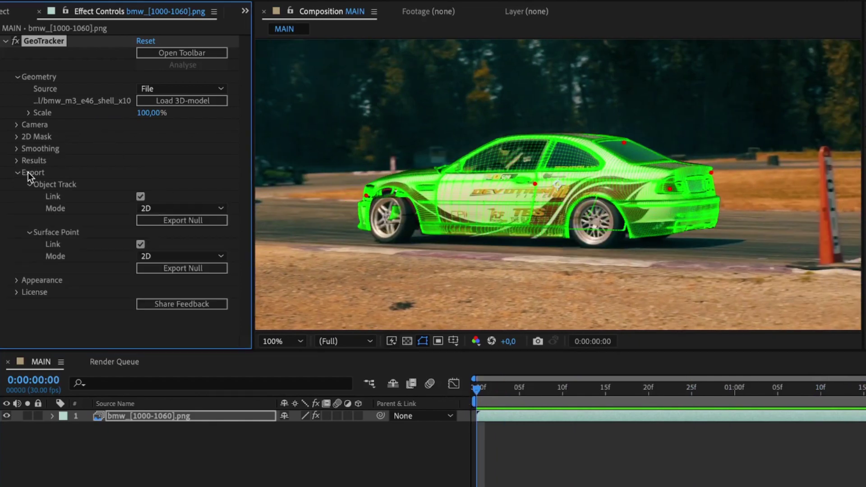
{"action": "left_click", "coordinate": [160, 208]}
{"action": "left_click", "coordinate": [169, 225]}
{"action": "left_click", "coordinate": [171, 220]}
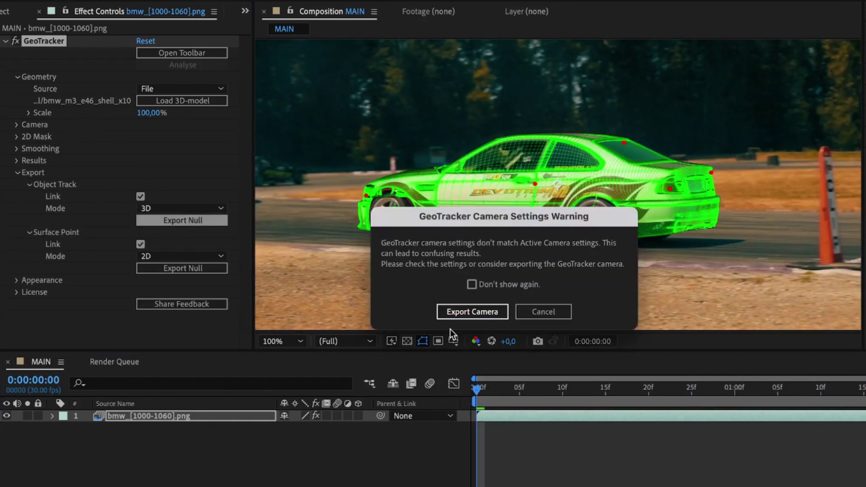
{"action": "left_click", "coordinate": [467, 311]}
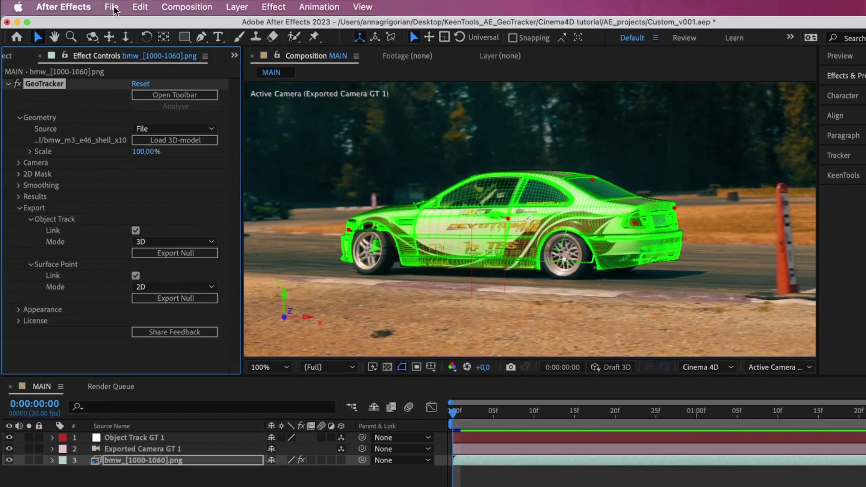
Step: Export the comp with the Maxon Cinema 4D Exporter as MAIN(CAR).c4d
{"action": "left_click", "coordinate": [112, 8]}
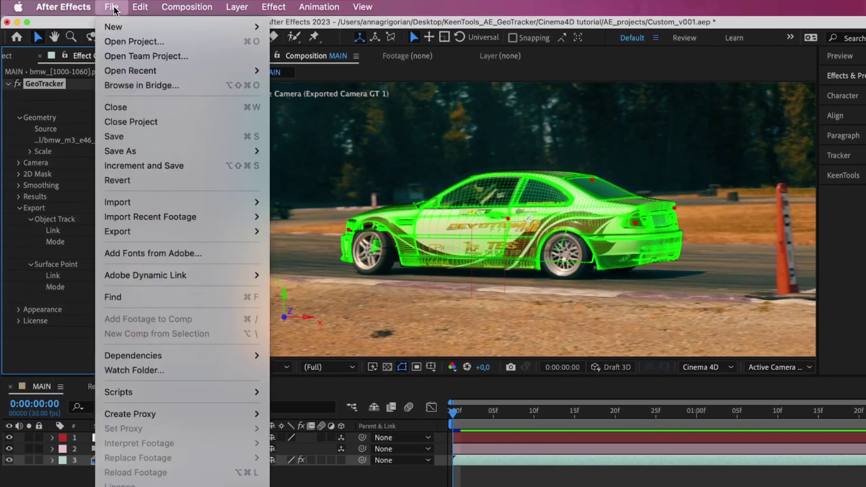
{"action": "mouse_move", "coordinate": [149, 233]}
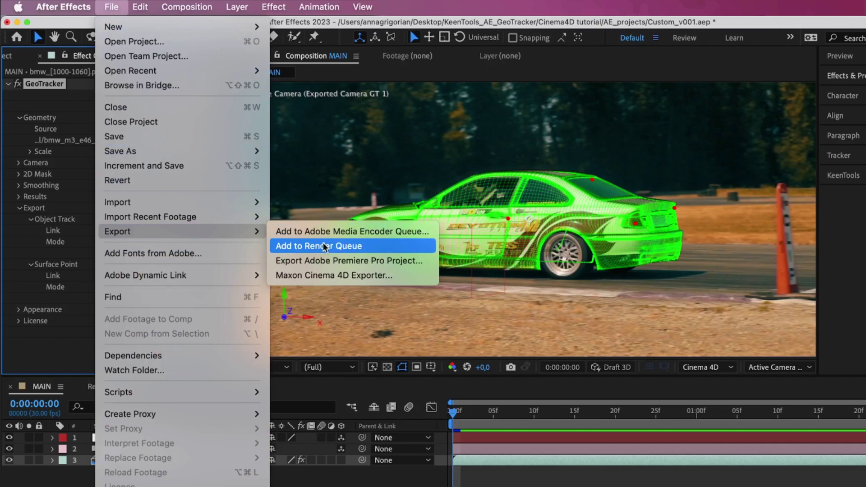
{"action": "left_click", "coordinate": [326, 277]}
{"action": "type", "text": "("}
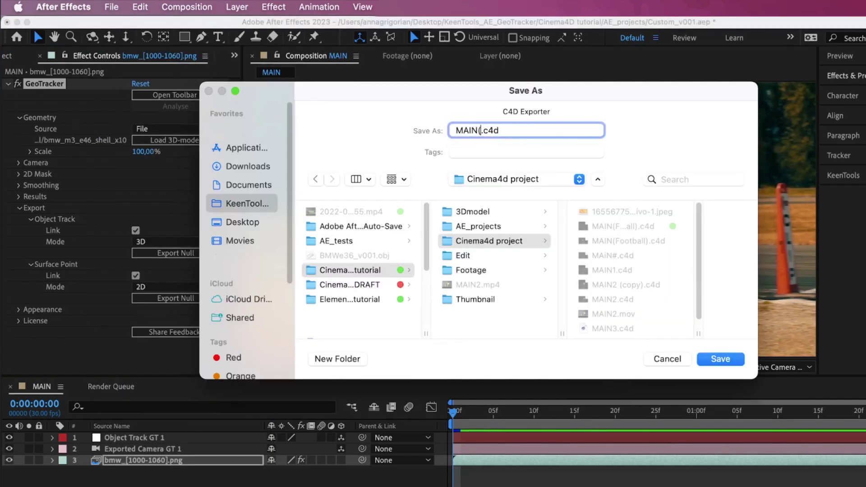
{"action": "type", "text": "CAR)"}
{"action": "left_click", "coordinate": [732, 359]}
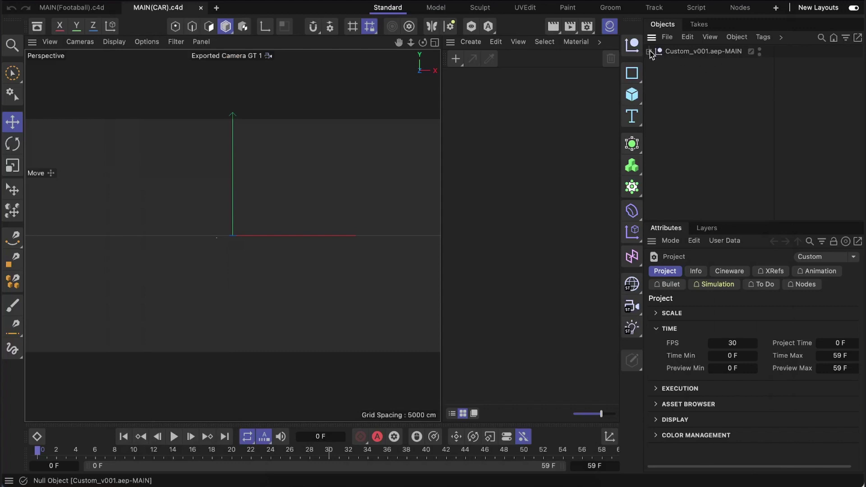
Step: Add a Protection tag to the exported camera to lock it
{"action": "left_click", "coordinate": [649, 52]}
{"action": "left_click", "coordinate": [703, 63]}
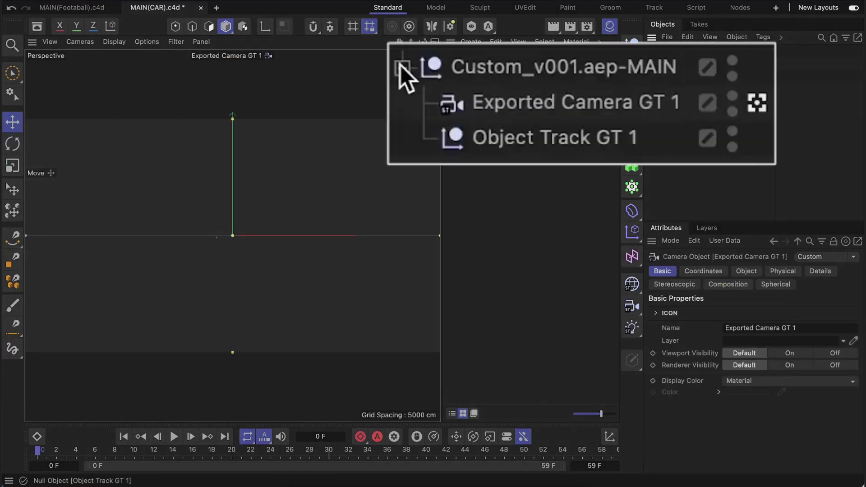
{"action": "left_click", "coordinate": [699, 75]}
{"action": "left_click", "coordinate": [718, 64]}
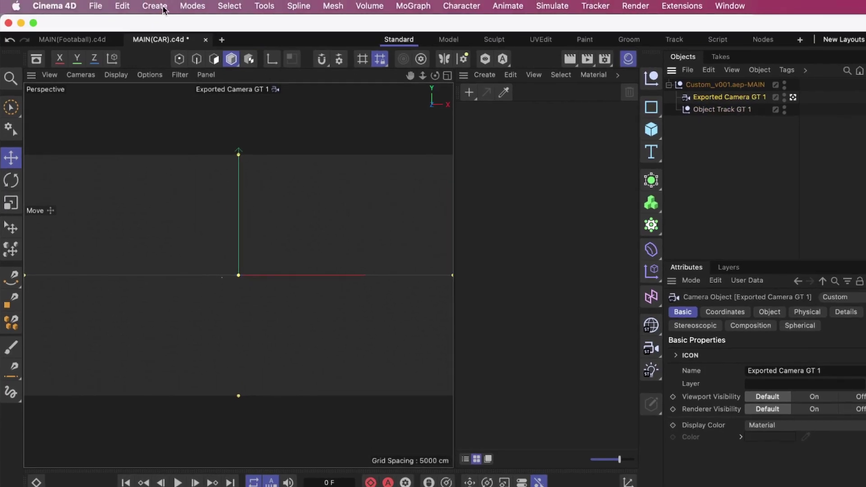
{"action": "left_click", "coordinate": [155, 6]}
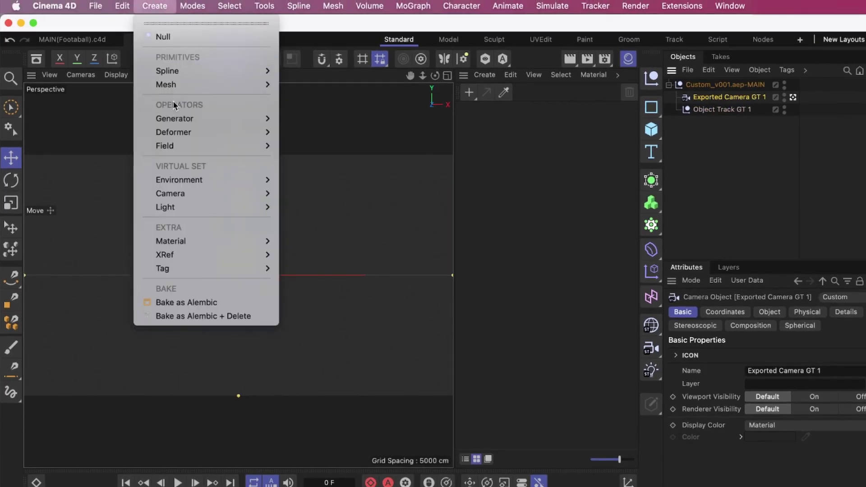
{"action": "mouse_move", "coordinate": [243, 269]}
{"action": "mouse_move", "coordinate": [326, 432]}
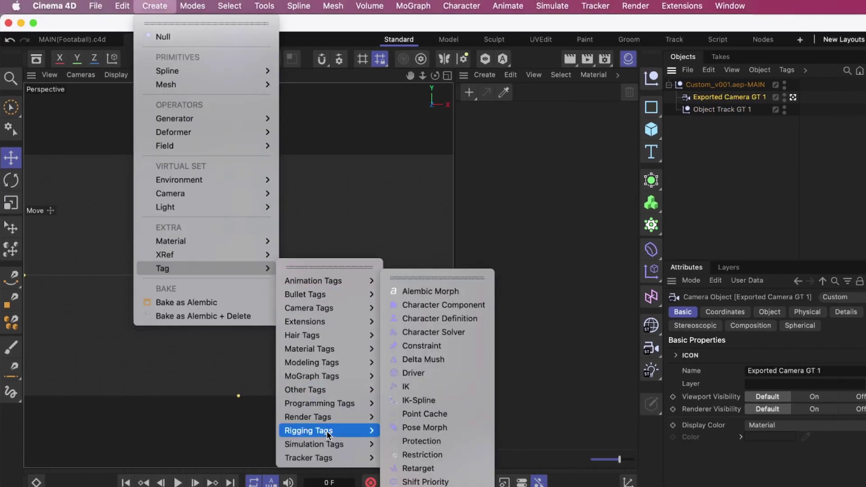
{"action": "left_click", "coordinate": [415, 441]}
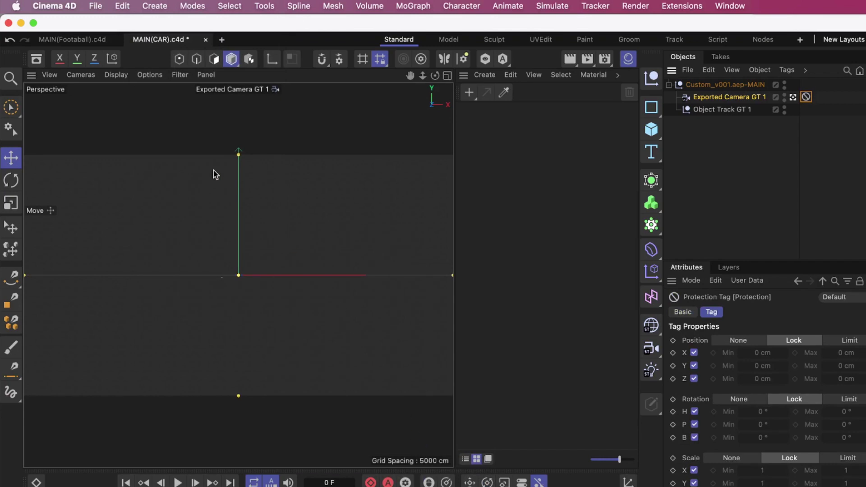
Step: Merge the BMW shell model file into the scene
{"action": "left_click", "coordinate": [96, 6]}
{"action": "left_click", "coordinate": [125, 97]}
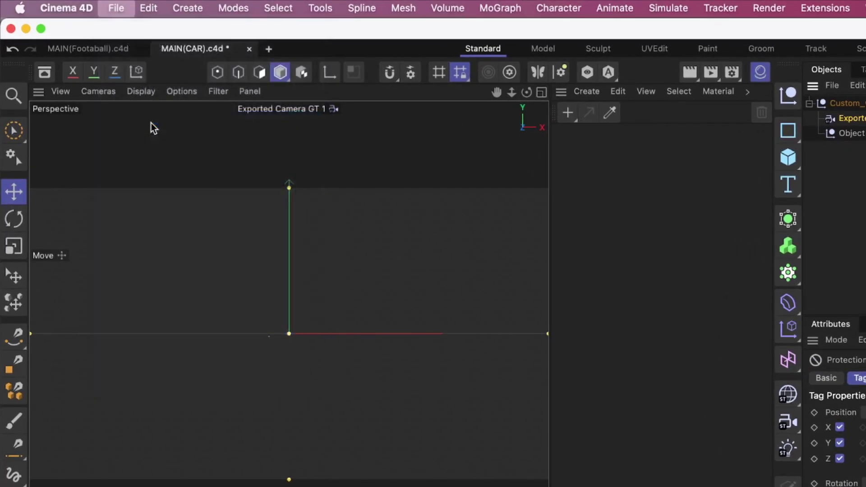
{"action": "left_click", "coordinate": [393, 190]}
{"action": "left_click", "coordinate": [796, 405]}
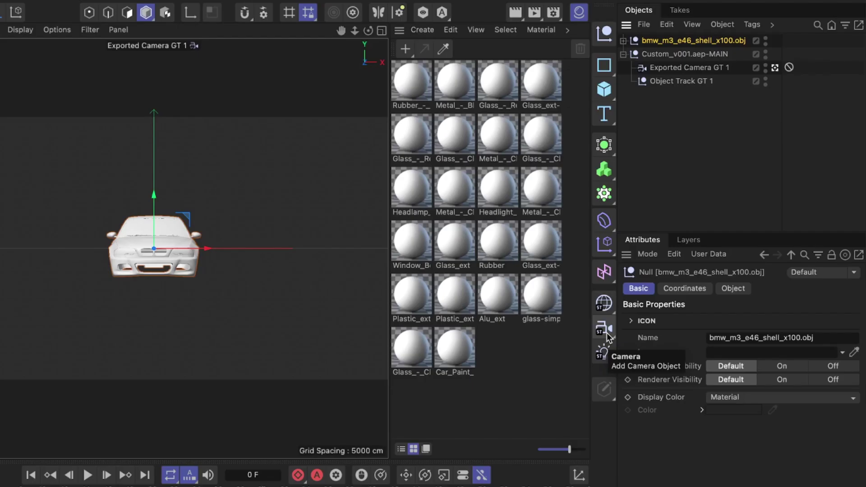
Step: Parent the BMW model under Object Track GT 1 and zero its position and rotation
{"action": "left_click_drag", "start_coordinate": [610, 48], "coordinate": [618, 54]}
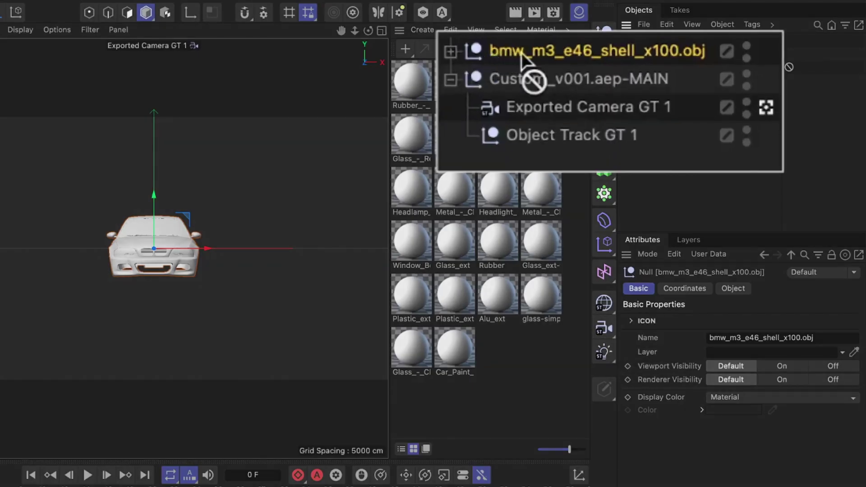
{"action": "left_click_drag", "start_coordinate": [521, 53], "coordinate": [533, 134]}
{"action": "left_click", "coordinate": [684, 288]}
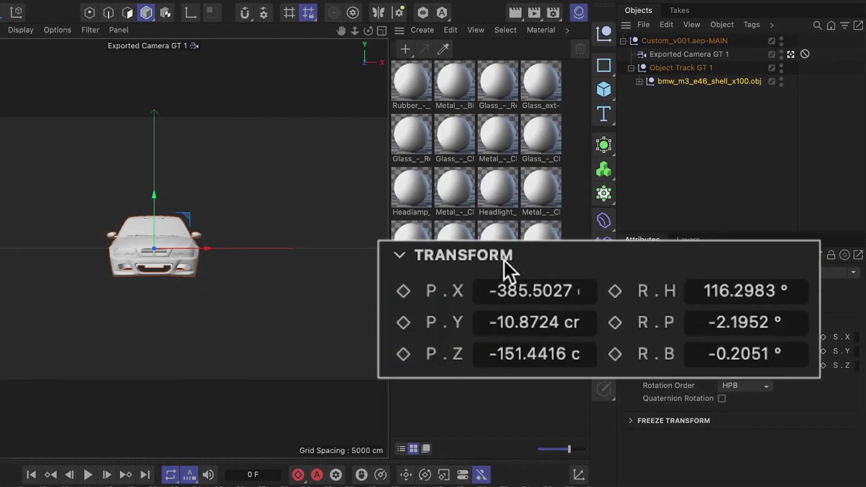
{"action": "double_click", "coordinate": [668, 337]}
{"action": "type", "text": "0"}
{"action": "key", "text": "Tab"}
{"action": "type", "text": "0"}
{"action": "key", "text": "Tab"}
{"action": "type", "text": "0"}
{"action": "key", "text": "Tab"}
{"action": "type", "text": "0"}
{"action": "key", "text": "Tab"}
{"action": "type", "text": "0"}
{"action": "key", "text": "Tab"}
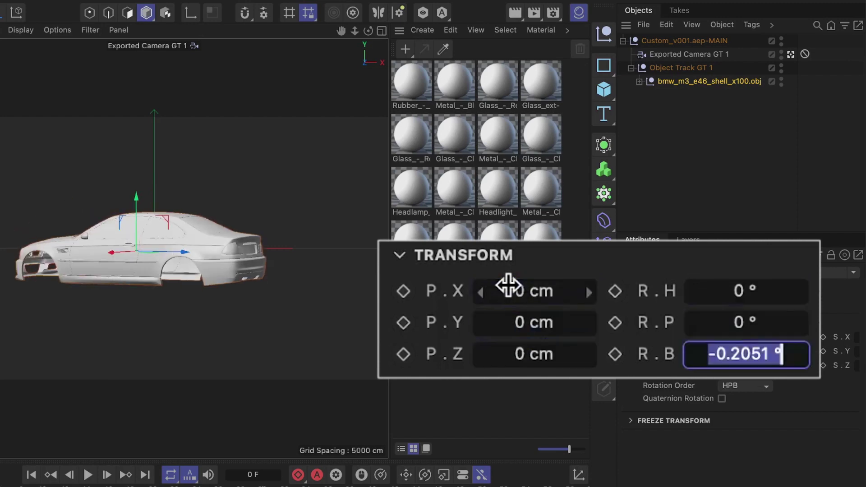
{"action": "type", "text": "0"}
{"action": "key", "text": "Tab"}
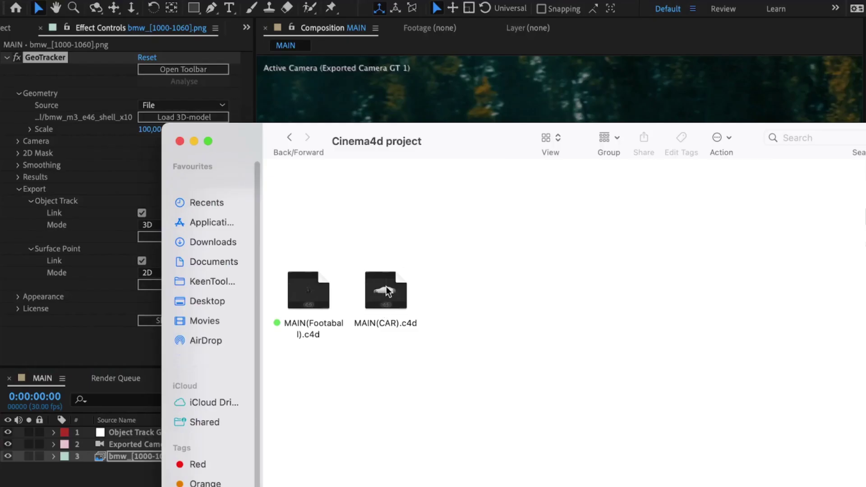
{"action": "left_click_drag", "start_coordinate": [388, 292], "coordinate": [113, 483]}
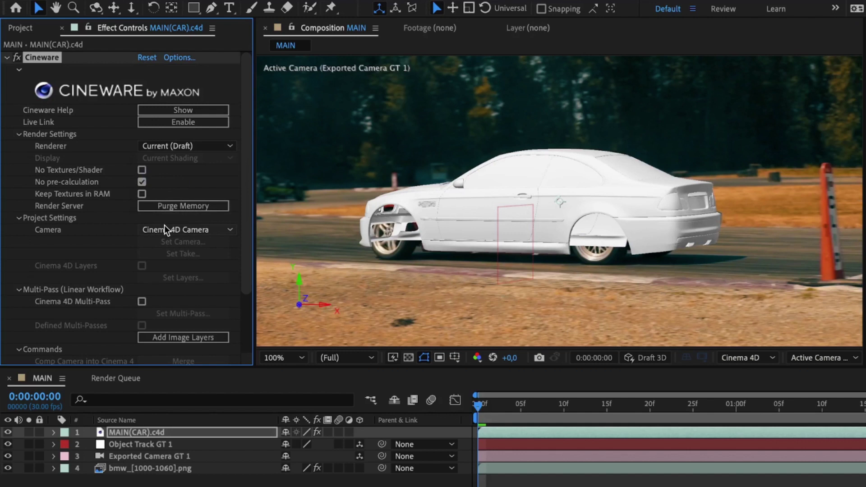
Step: Make Cineware render through Exported Camera GT 1, then preview the composite
{"action": "left_click", "coordinate": [164, 226]}
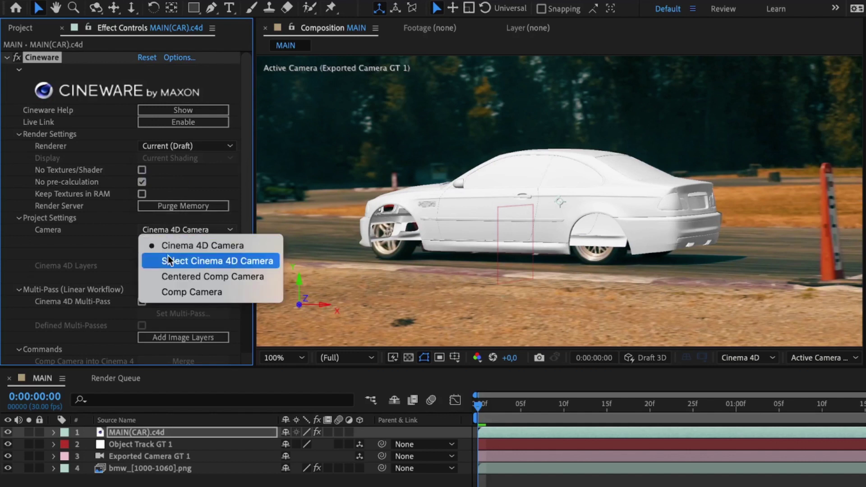
{"action": "left_click", "coordinate": [168, 261]}
{"action": "left_click", "coordinate": [175, 244]}
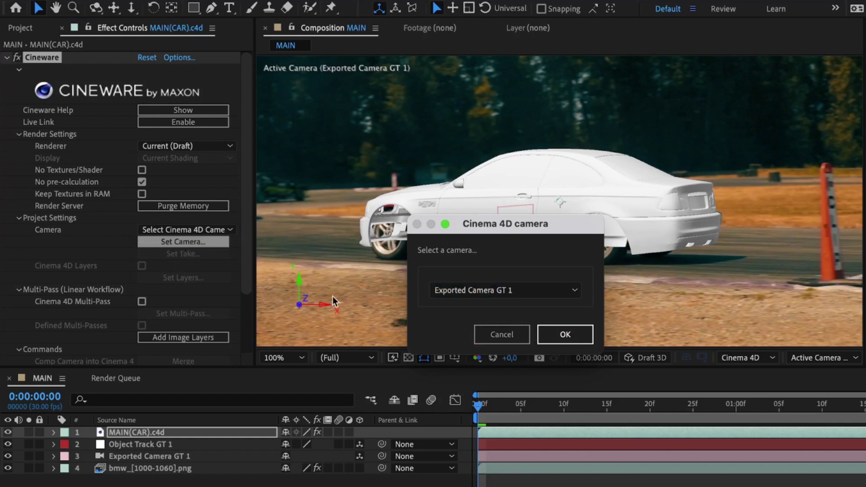
{"action": "left_click", "coordinate": [564, 337]}
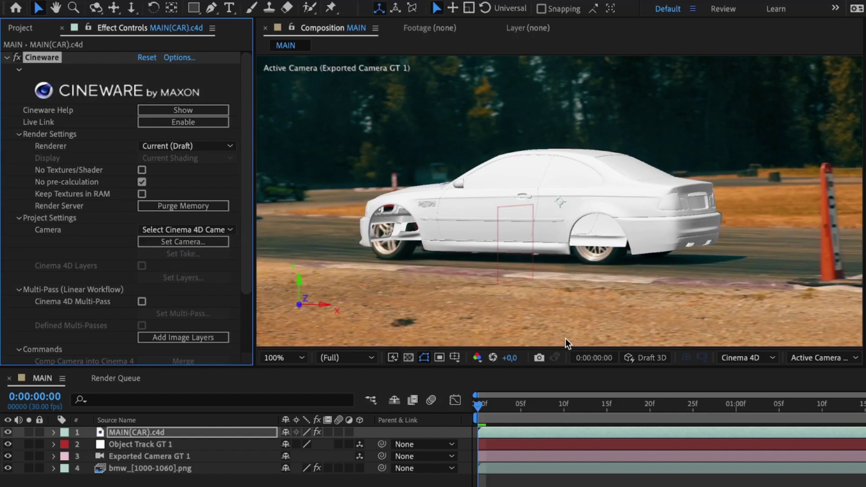
{"action": "key", "text": "space"}
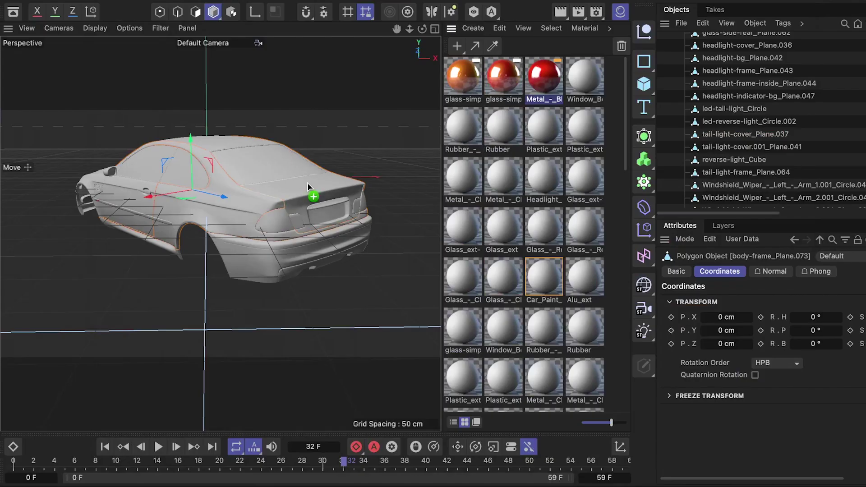
Step: Drag the red Metal_-_Bl material onto the car's body panels, orbiting to reach each side
{"action": "left_click_drag", "start_coordinate": [544, 76], "coordinate": [194, 189]}
{"action": "left_click_drag", "start_coordinate": [318, 166], "coordinate": [253, 225]}
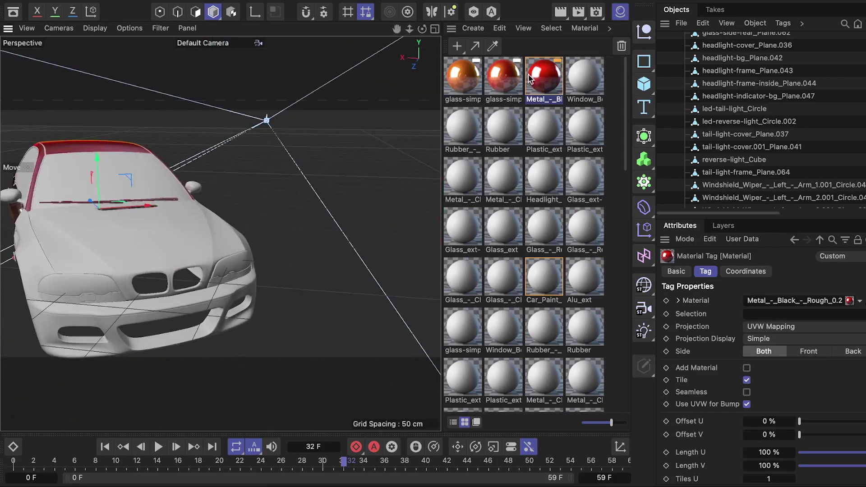
{"action": "left_click_drag", "start_coordinate": [503, 75], "coordinate": [182, 237]}
{"action": "left_click_drag", "start_coordinate": [544, 75], "coordinate": [203, 256]}
{"action": "left_click", "coordinate": [203, 257]}
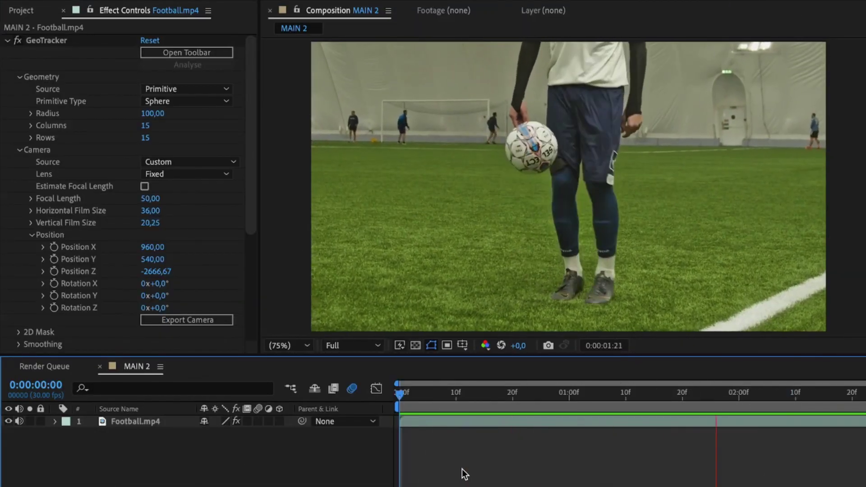
Step: Export the football's GeoTracker track as a null layer plus the tracked camera
{"action": "key", "text": "space"}
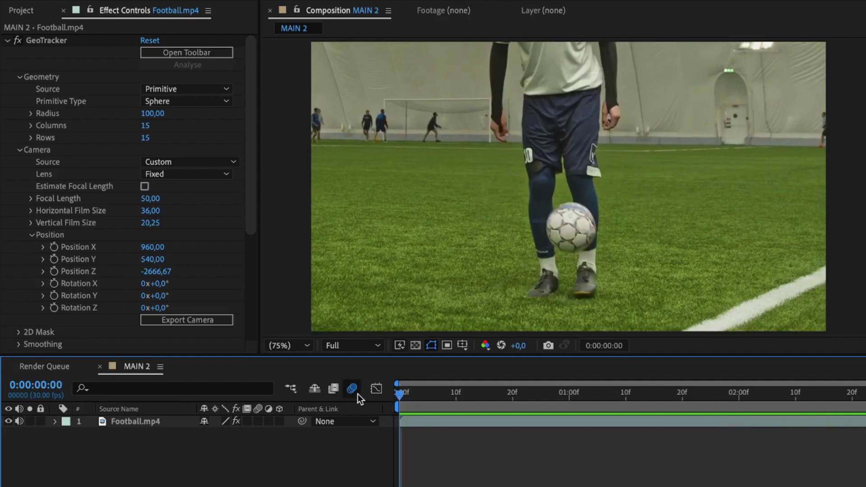
{"action": "left_click", "coordinate": [50, 37]}
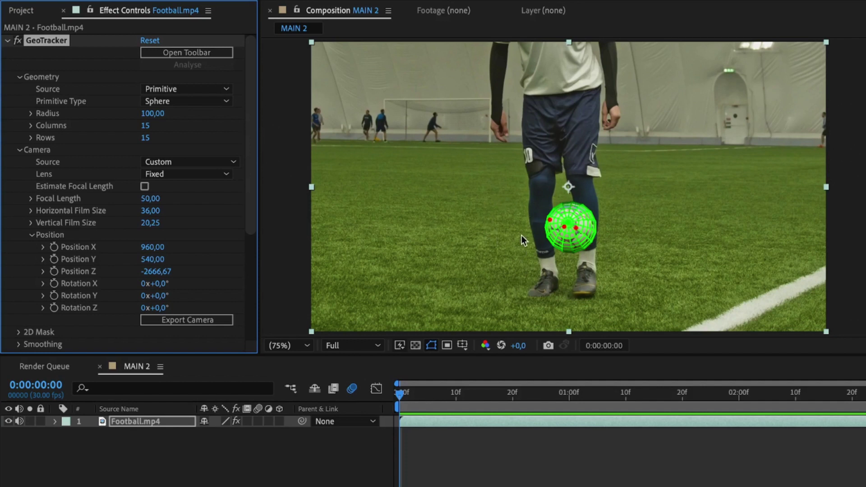
{"action": "scroll", "coordinate": [195, 256], "scroll_direction": "down", "scroll_amount": 5}
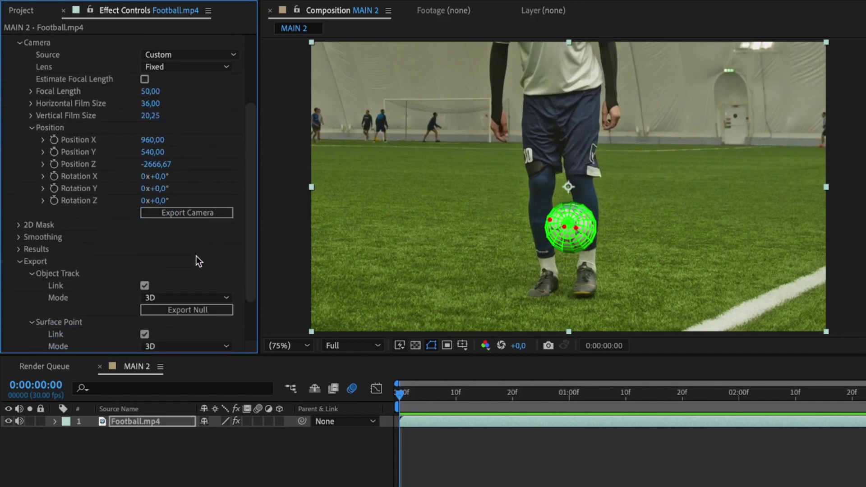
{"action": "left_click", "coordinate": [193, 298]}
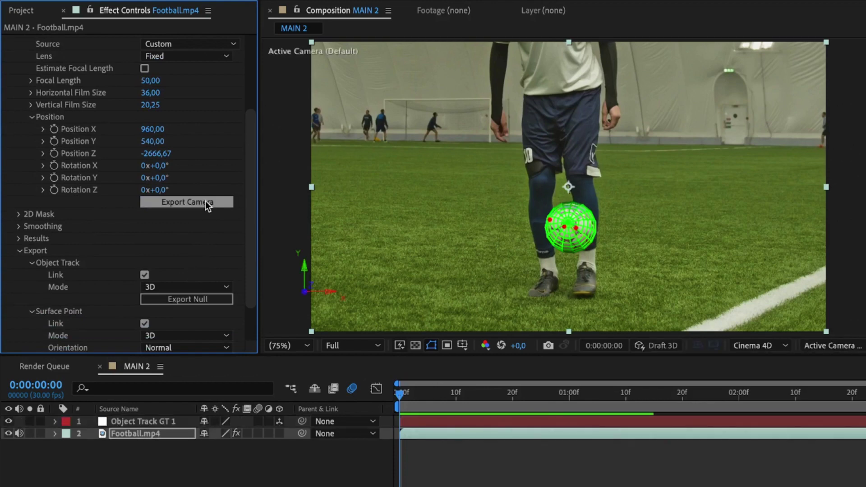
{"action": "left_click", "coordinate": [205, 201]}
Step: Export the composition as MAIN(Football).c4d with the Maxon Cinema 4D Exporter
{"action": "left_click", "coordinate": [120, 0]}
{"action": "mouse_move", "coordinate": [131, 232]}
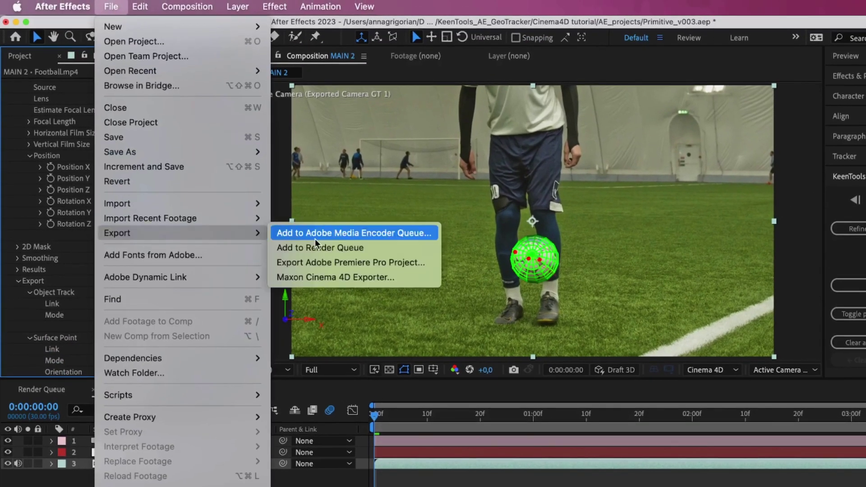
{"action": "left_click", "coordinate": [343, 277]}
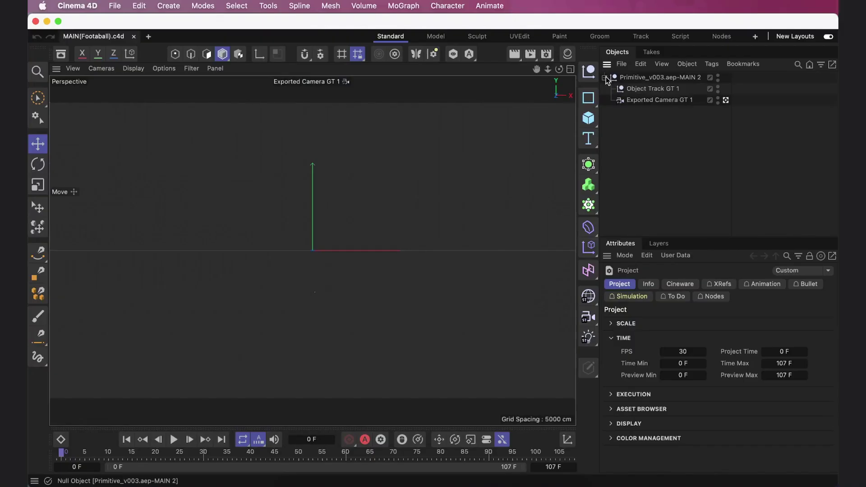
Step: Add a Protection tag to the exported camera
{"action": "left_click", "coordinate": [656, 100]}
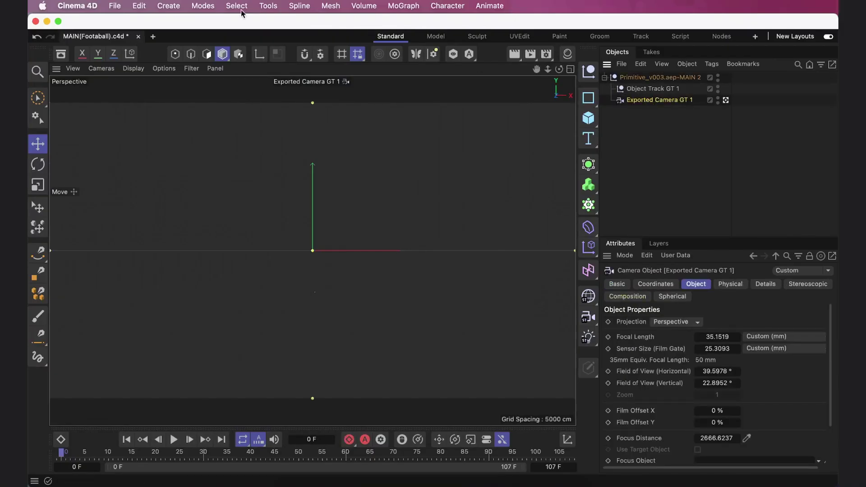
{"action": "left_click", "coordinate": [168, 6]}
{"action": "mouse_move", "coordinate": [253, 244]}
{"action": "mouse_move", "coordinate": [318, 391]}
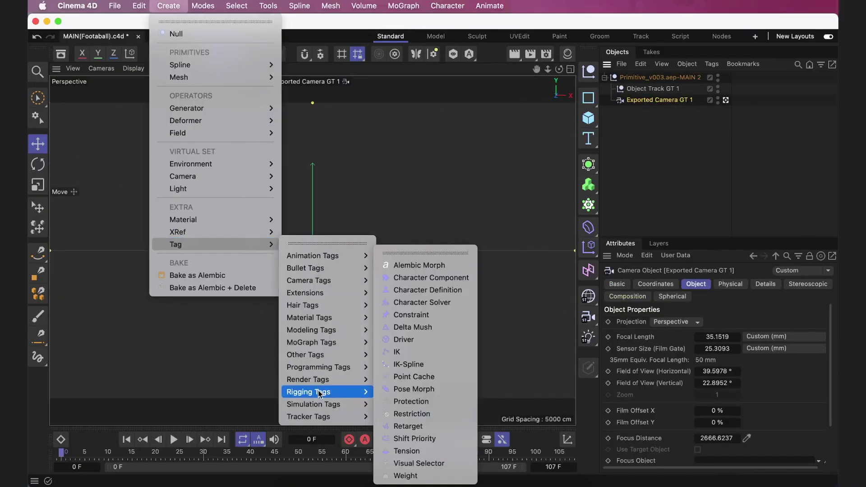
{"action": "left_click", "coordinate": [415, 402]}
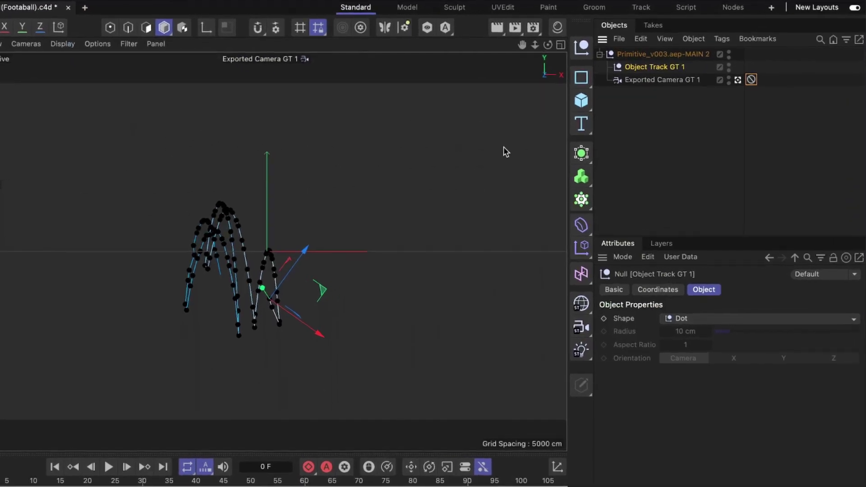
Step: Add an 80-segment sphere and parent it under Object Track GT 1
{"action": "left_click", "coordinate": [581, 100]}
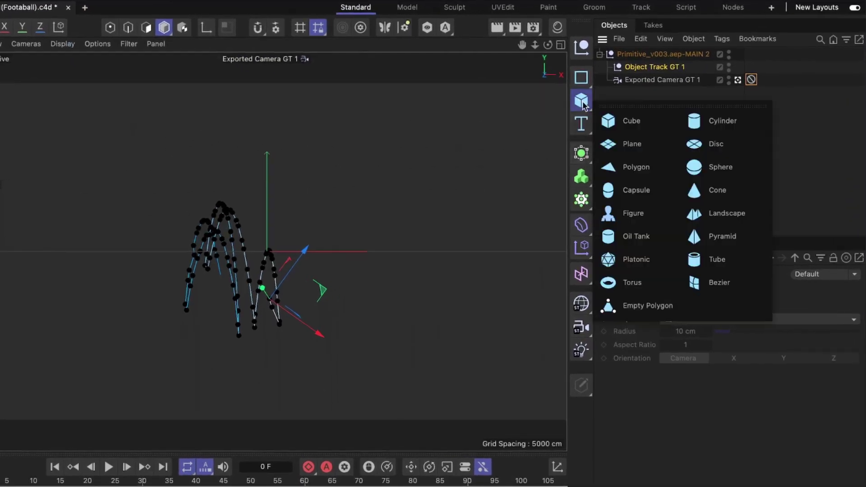
{"action": "left_click", "coordinate": [709, 167]}
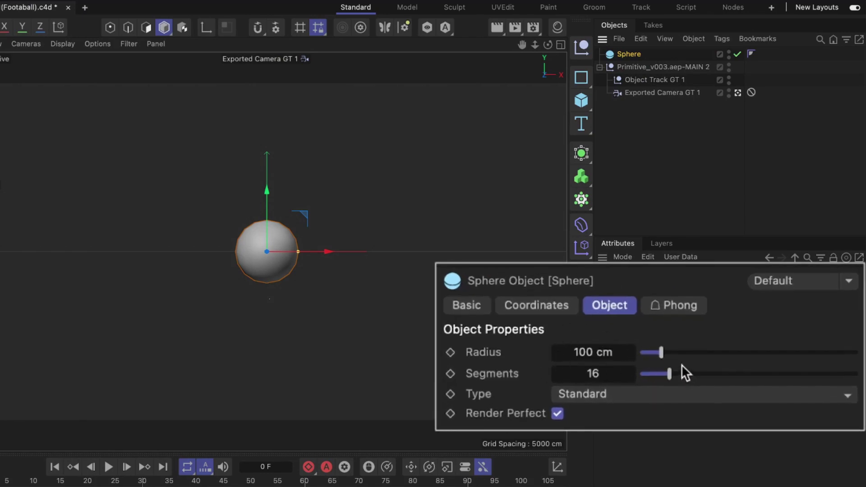
{"action": "left_click_drag", "start_coordinate": [761, 332], "coordinate": [830, 333]}
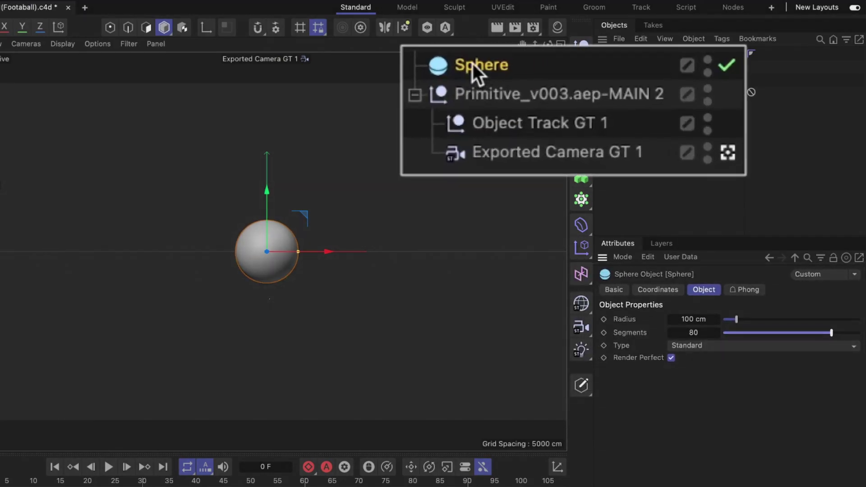
{"action": "left_click_drag", "start_coordinate": [624, 53], "coordinate": [656, 83]}
{"action": "left_click", "coordinate": [658, 289]}
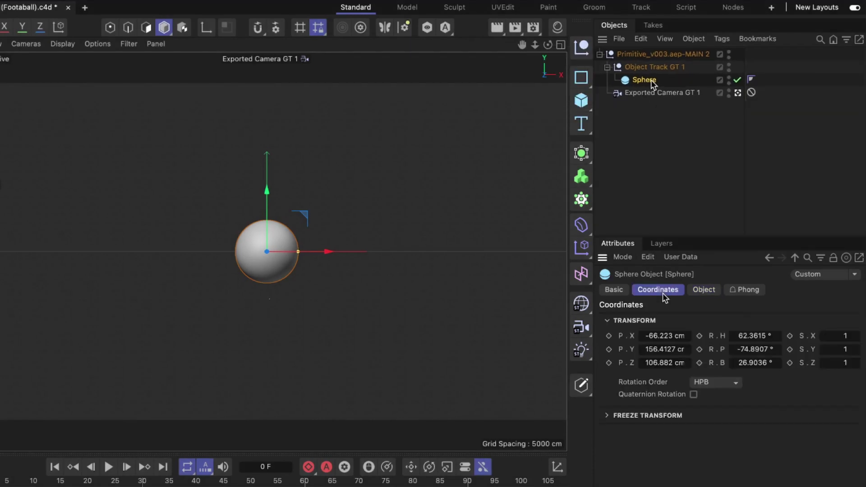
{"action": "left_click", "coordinate": [667, 335]}
Step: Set all six of the sphere's position and rotation values to 0
{"action": "type", "text": "0\t0\t0\t0\t0\t0"}
{"action": "key", "text": "Tab"}
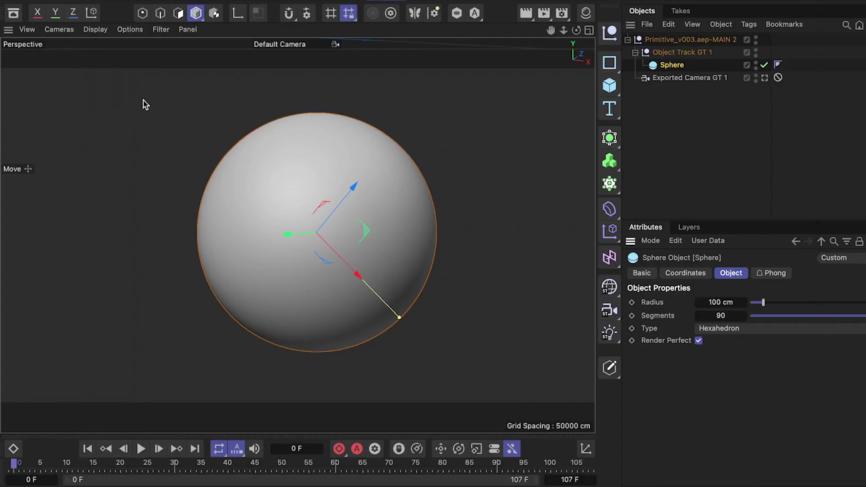
Step: Turn on wireframe lines and add a Displacer to the sphere driven by a Noise shader
{"action": "left_click", "coordinate": [95, 29]}
{"action": "left_click", "coordinate": [126, 82]}
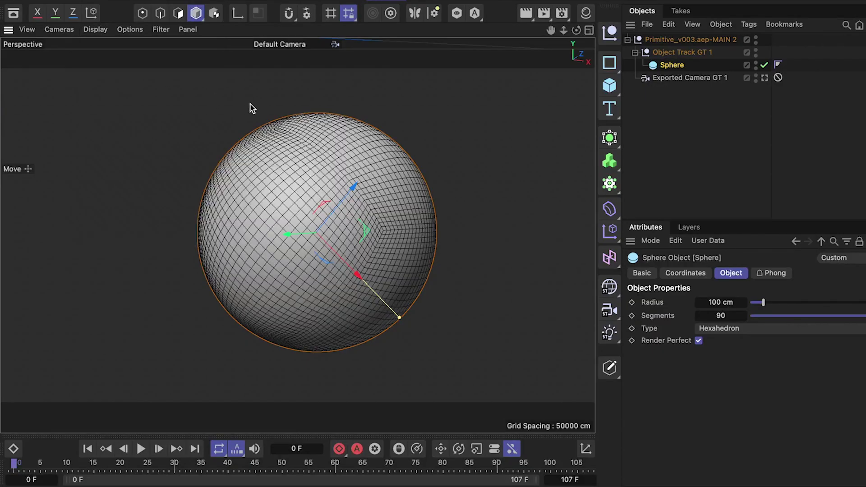
{"action": "left_click", "coordinate": [607, 208]}
{"action": "left_click", "coordinate": [660, 415]}
{"action": "left_click", "coordinate": [780, 273]}
{"action": "left_click", "coordinate": [678, 314]}
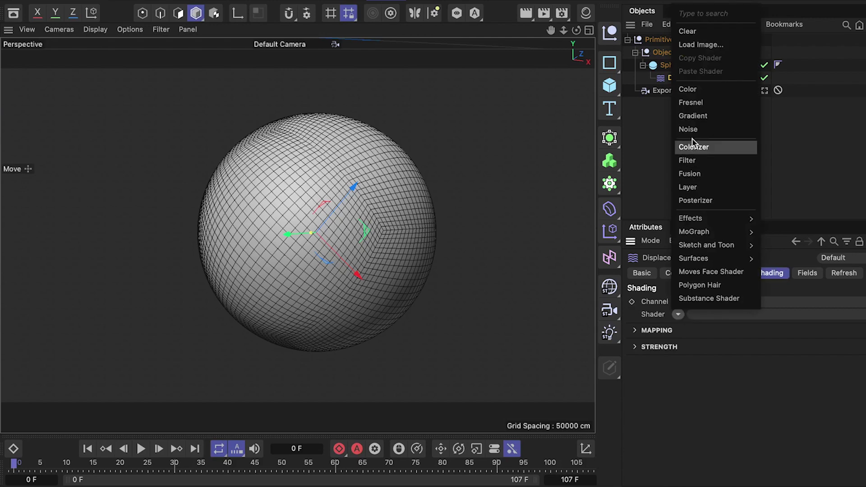
{"action": "left_click", "coordinate": [688, 129]}
Step: Set the noise to Zada, 800% Global Scale, 0.5 Animation Speed, then play through the tracking camera
{"action": "left_click", "coordinate": [707, 315]}
{"action": "left_click", "coordinate": [789, 384]}
{"action": "left_click", "coordinate": [830, 480]}
{"action": "double_click", "coordinate": [733, 422]}
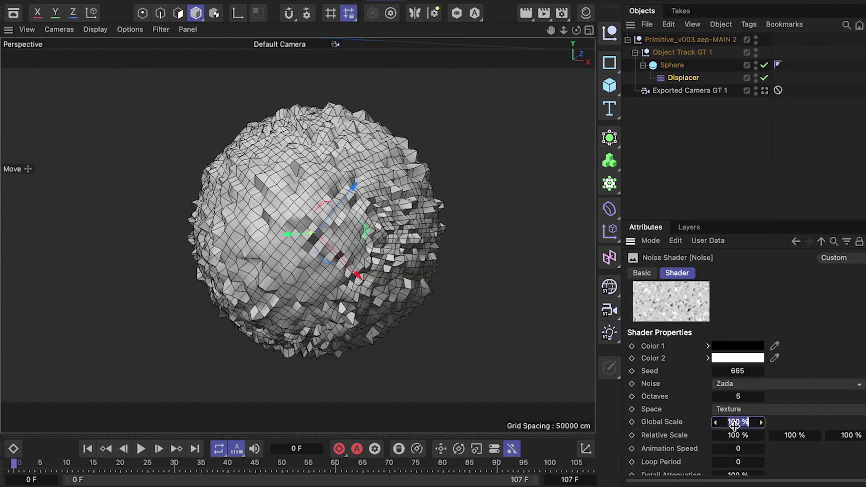
{"action": "type", "text": "800"}
{"action": "key", "text": "Return"}
{"action": "double_click", "coordinate": [738, 448]}
{"action": "type", "text": "0.5"}
{"action": "key", "text": "Return"}
{"action": "left_click", "coordinate": [764, 90]}
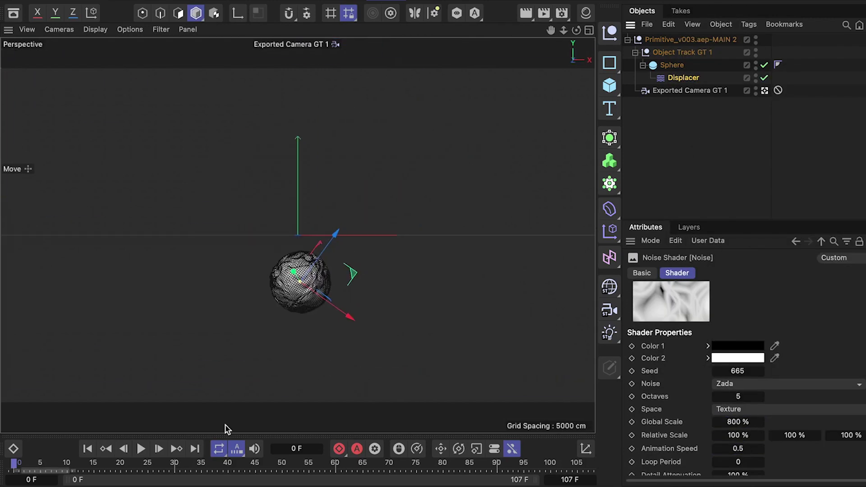
{"action": "left_click", "coordinate": [141, 449]}
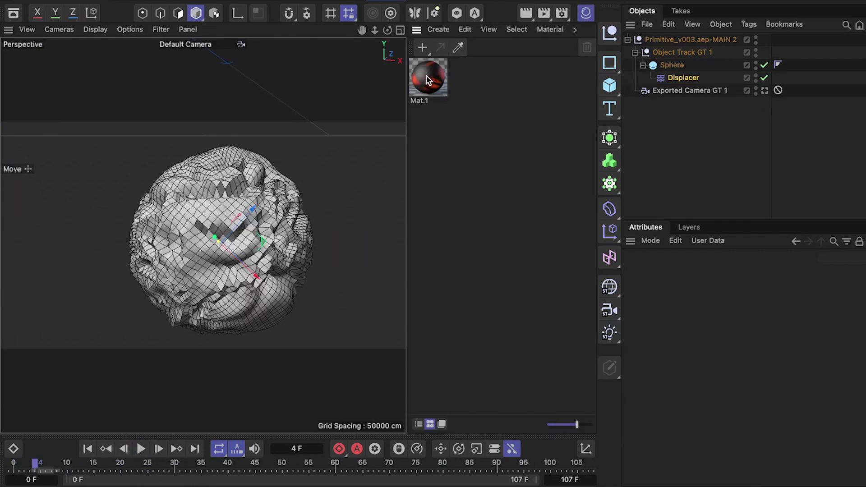
Step: Apply Mat.1 to the sphere, then add Glow: intensity 0,8, radius 2,0, threshold 55,7%
{"action": "left_click_drag", "start_coordinate": [428, 78], "coordinate": [680, 66]}
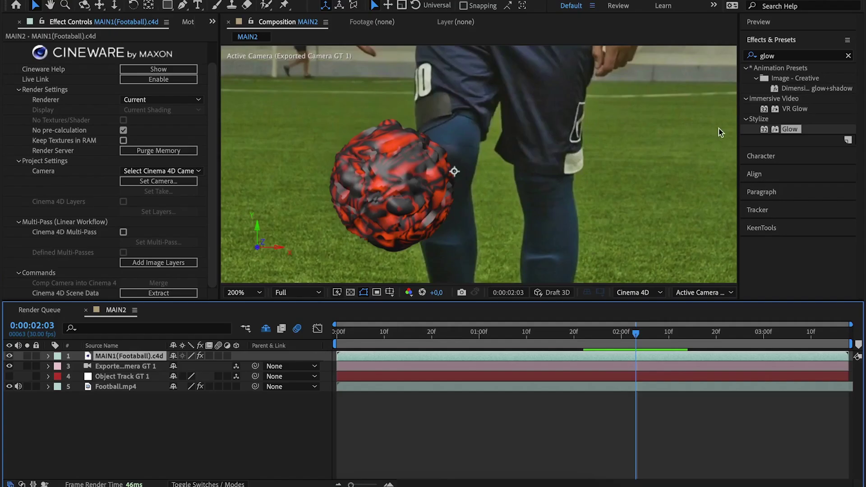
{"action": "left_click_drag", "start_coordinate": [789, 129], "coordinate": [53, 223]}
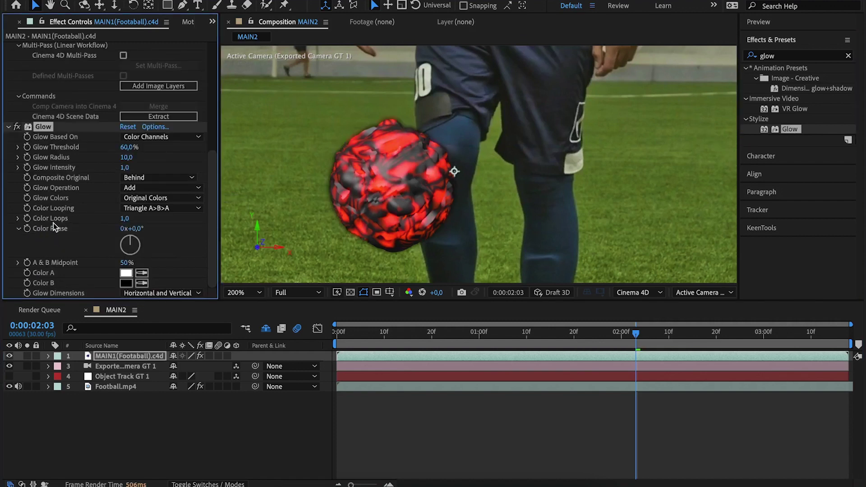
{"action": "type", "text": ",8"}
{"action": "key", "text": "Return"}
{"action": "left_click", "coordinate": [126, 157]}
{"action": "type", "text": "20"}
{"action": "key", "text": "Return"}
{"action": "left_click_drag", "start_coordinate": [129, 147], "coordinate": [113, 147]}
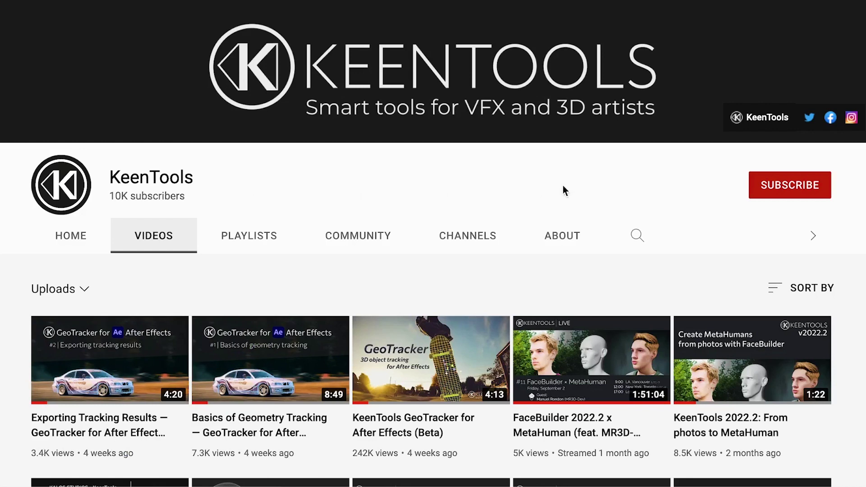
Step: Subscribe to KeenTools and set the channel's notification bell to All
{"action": "left_click", "coordinate": [783, 189]}
{"action": "left_click", "coordinate": [818, 186]}
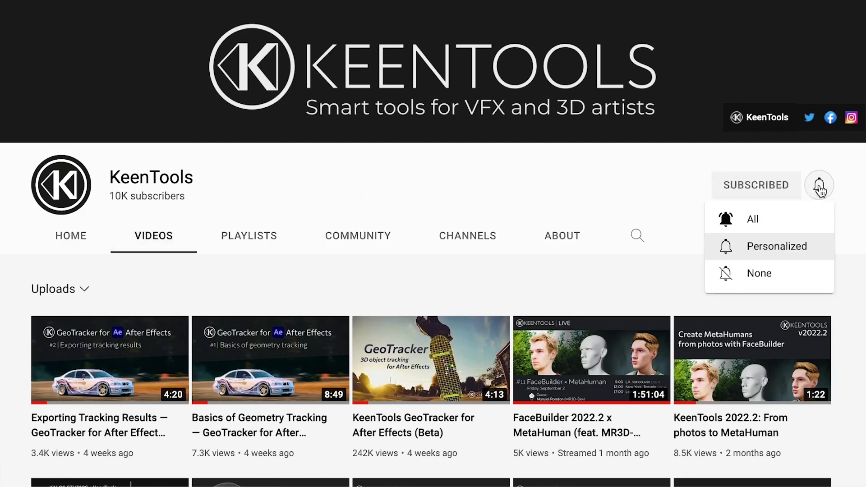
{"action": "left_click", "coordinate": [801, 216]}
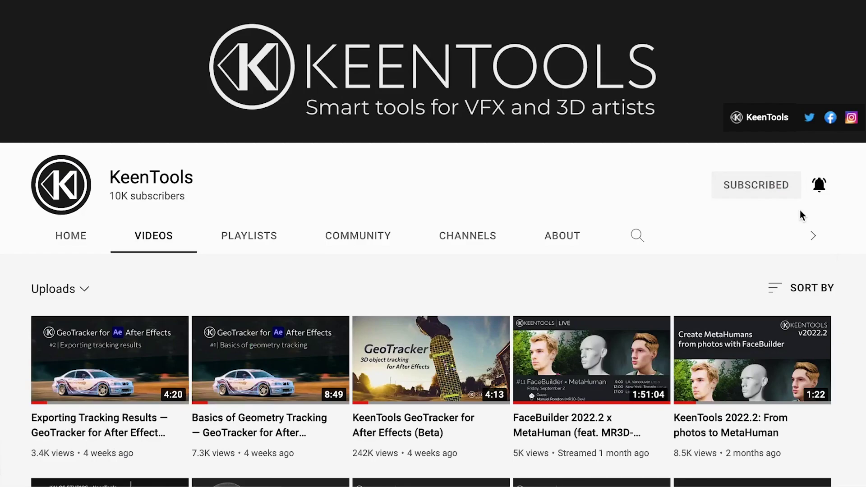